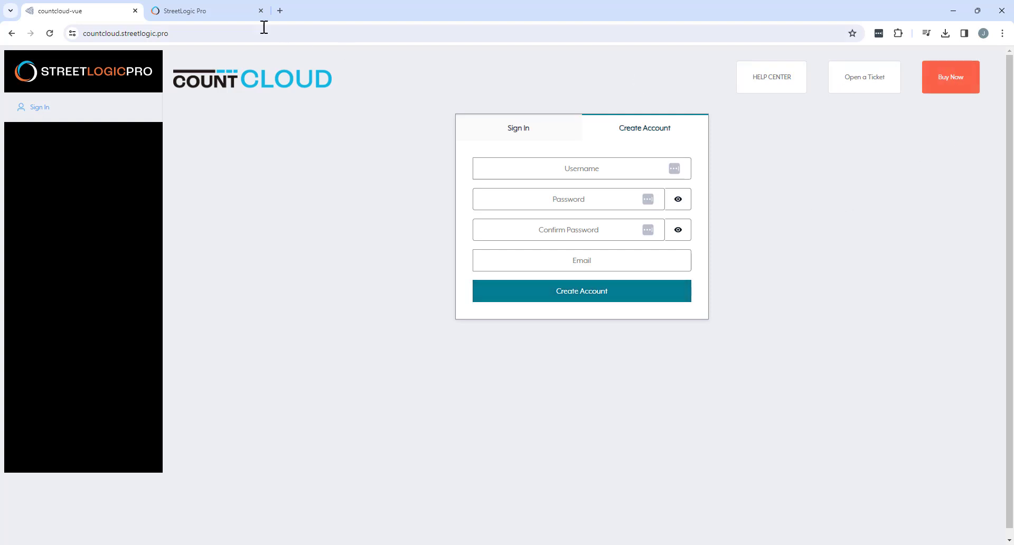
# - Switch to the StreetLogic Pro website and open the countCLOUD product page
pyautogui.click(206, 9)
pyautogui.moveTo(458, 104)
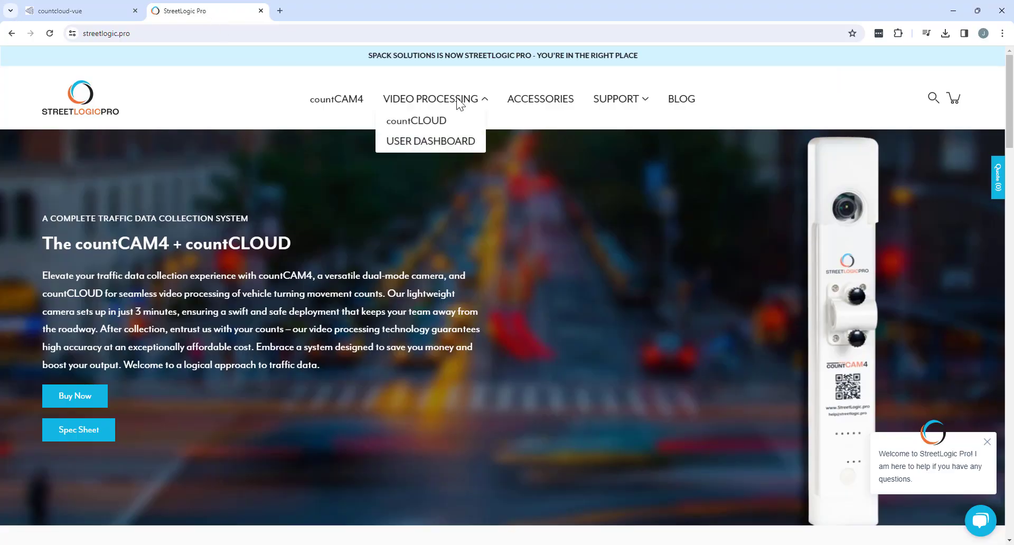
pyautogui.click(417, 121)
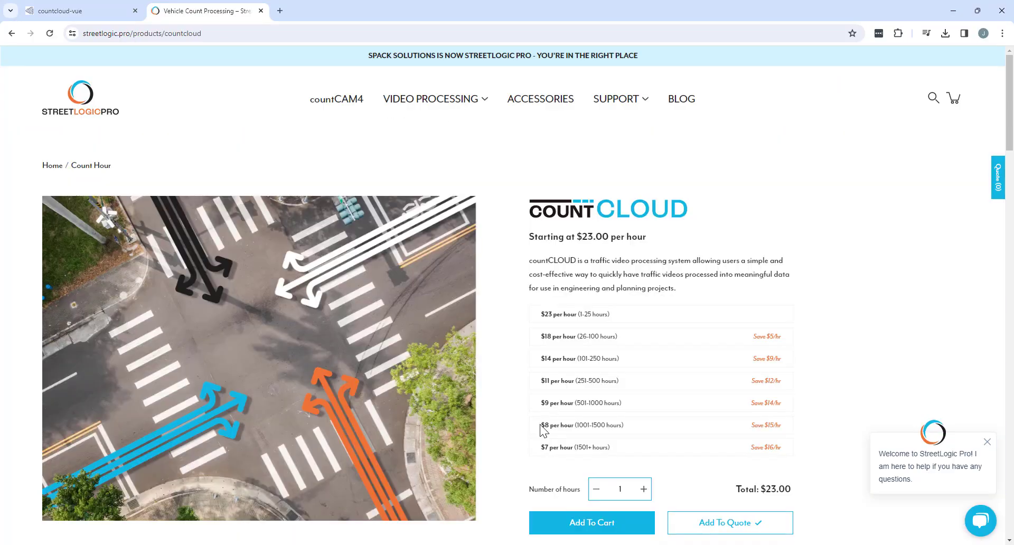
# - Set the number of count hours to 1501, add them to the cart and proceed to checkout
pyautogui.click(624, 487)
pyautogui.write('501')
pyautogui.click(624, 527)
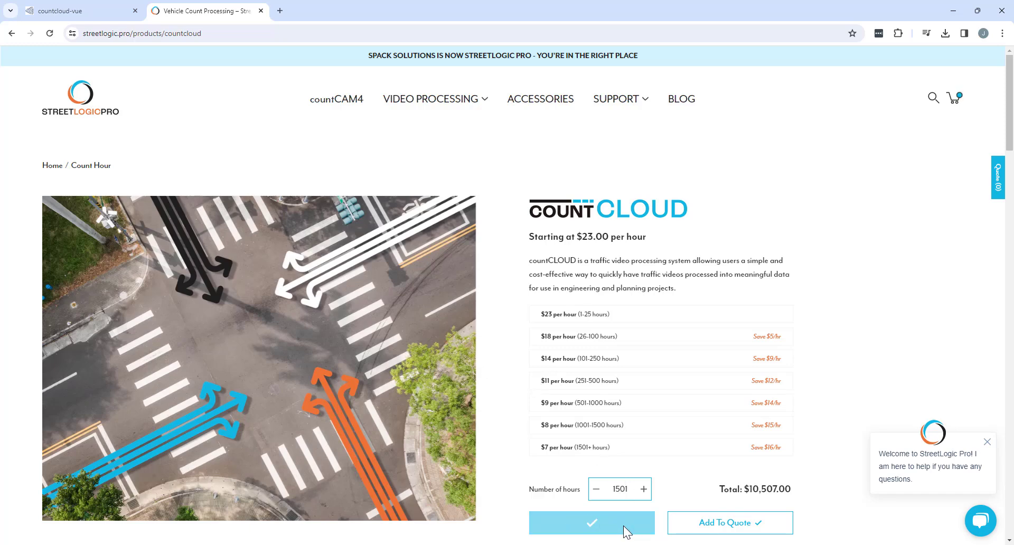
pyautogui.click(951, 109)
pyautogui.click(874, 230)
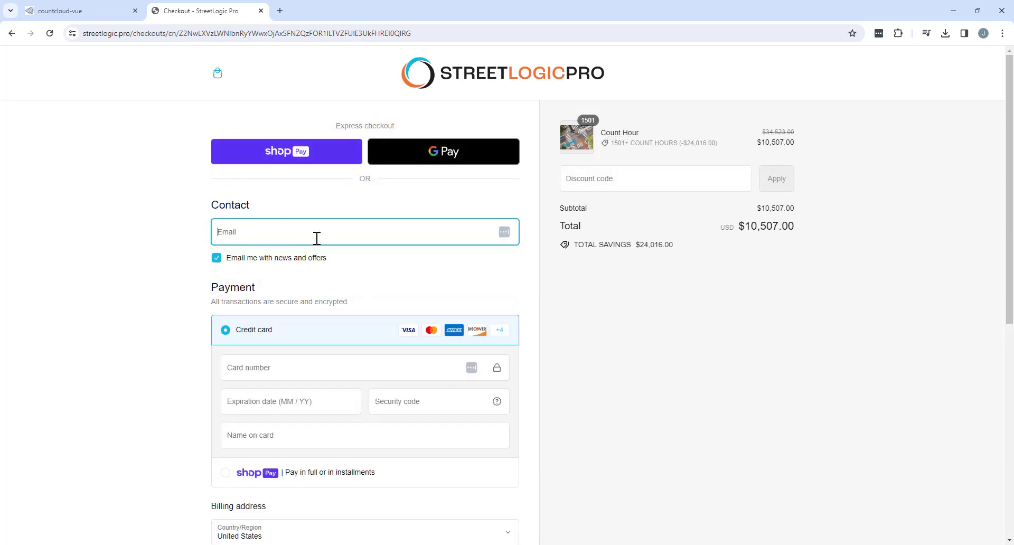
# - Return to the countCLOUD portal and sign in with the account username and password
pyautogui.click(103, 10)
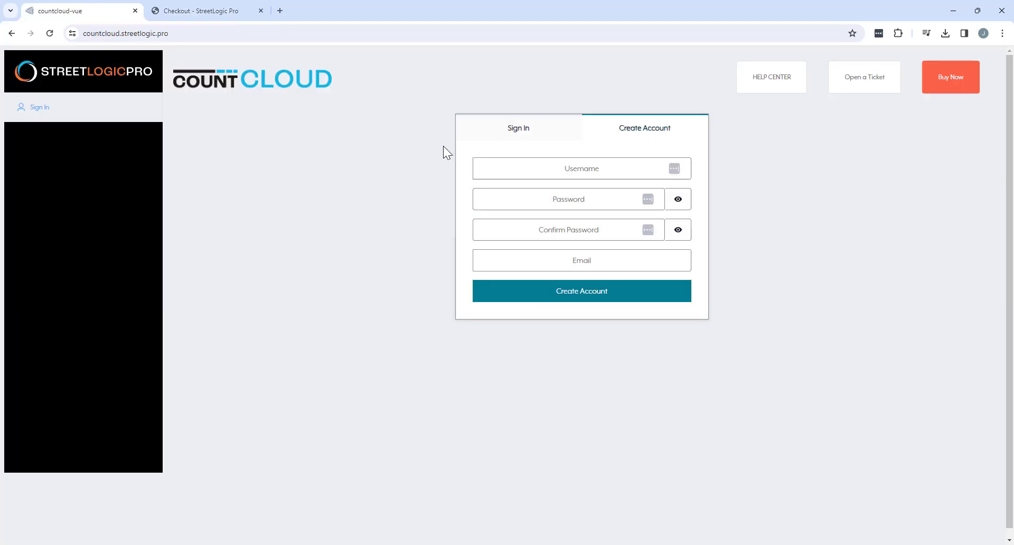
pyautogui.click(550, 138)
pyautogui.click(563, 171)
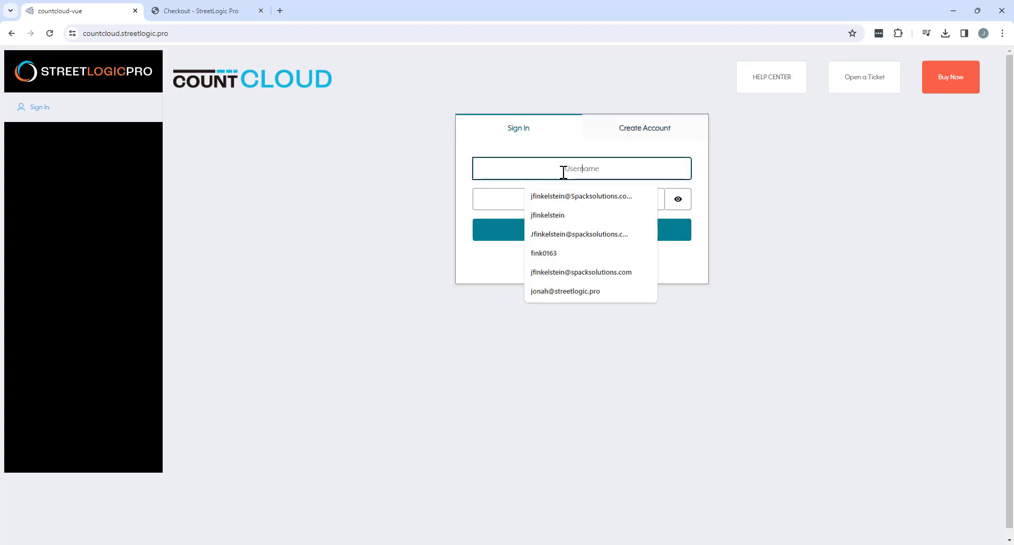
pyautogui.write('fink')
pyautogui.click(537, 203)
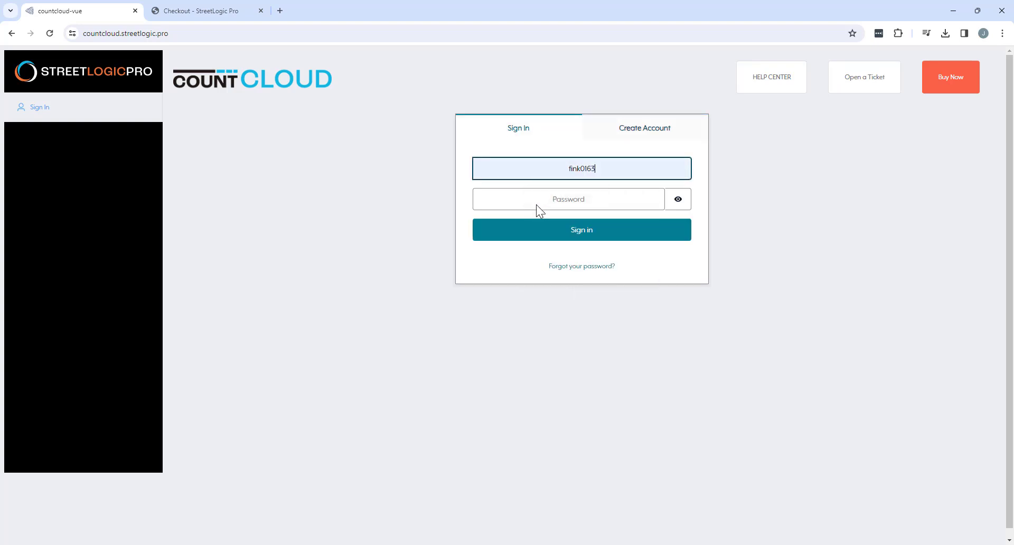
pyautogui.click(537, 204)
pyautogui.write('************')
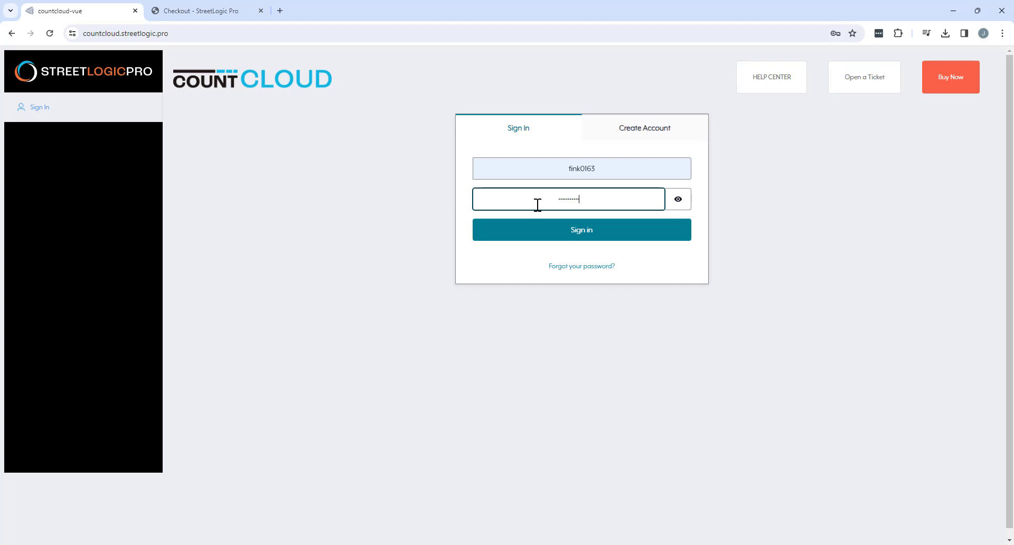
pyautogui.press('Return')
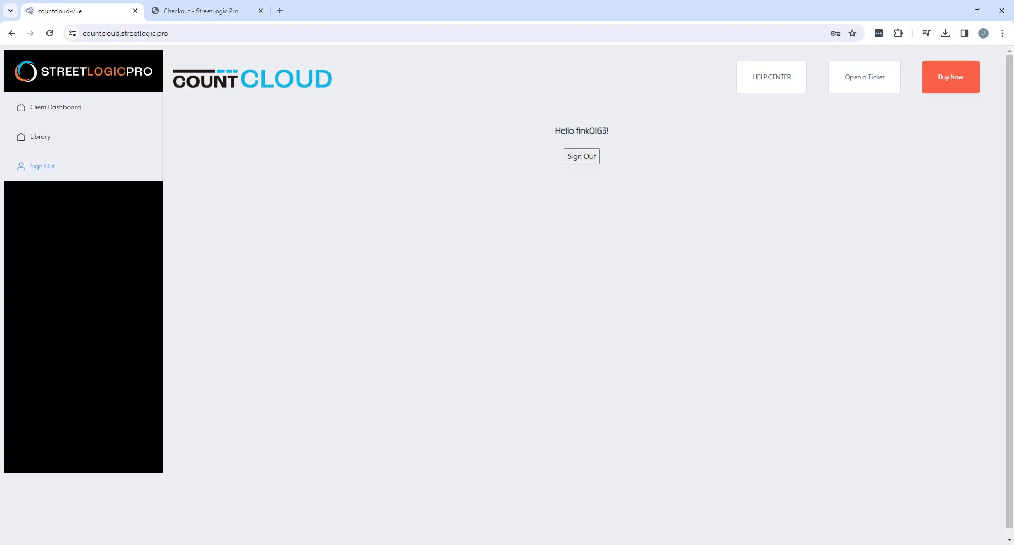
# - Open the Client Dashboard and review the pricing, profile and purchase history sections
pyautogui.click(71, 110)
pyautogui.click(73, 111)
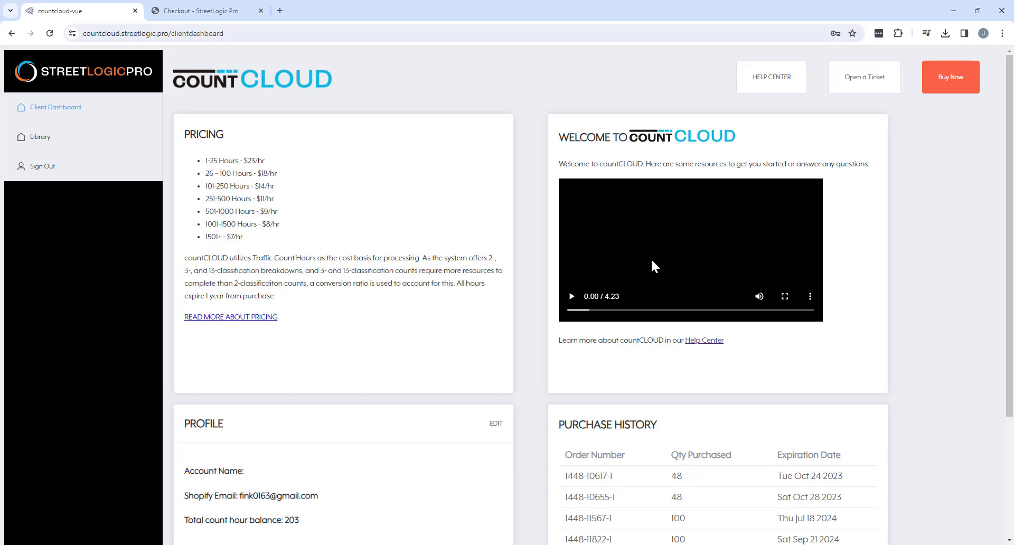
pyautogui.scroll(-2, 682, 255)
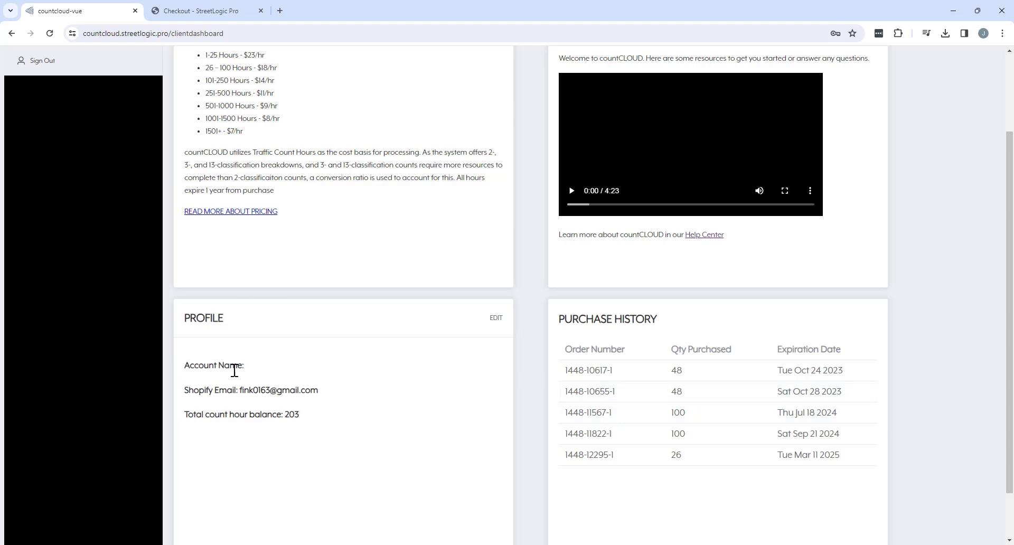
pyautogui.scroll(2, 254, 355)
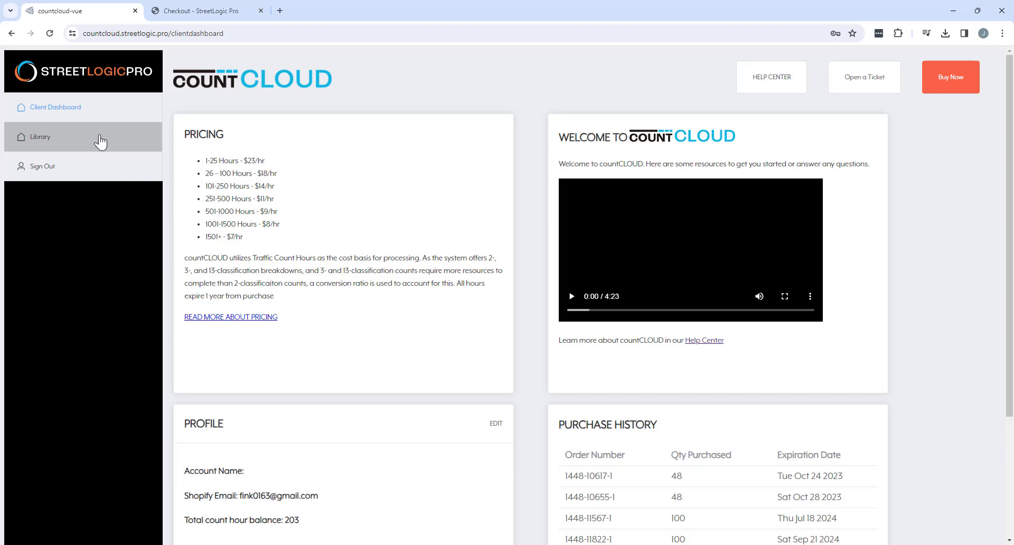
# - Open the Library and configure a new count with a duration of 13 and class type TMC / 2 Classes
pyautogui.click(98, 138)
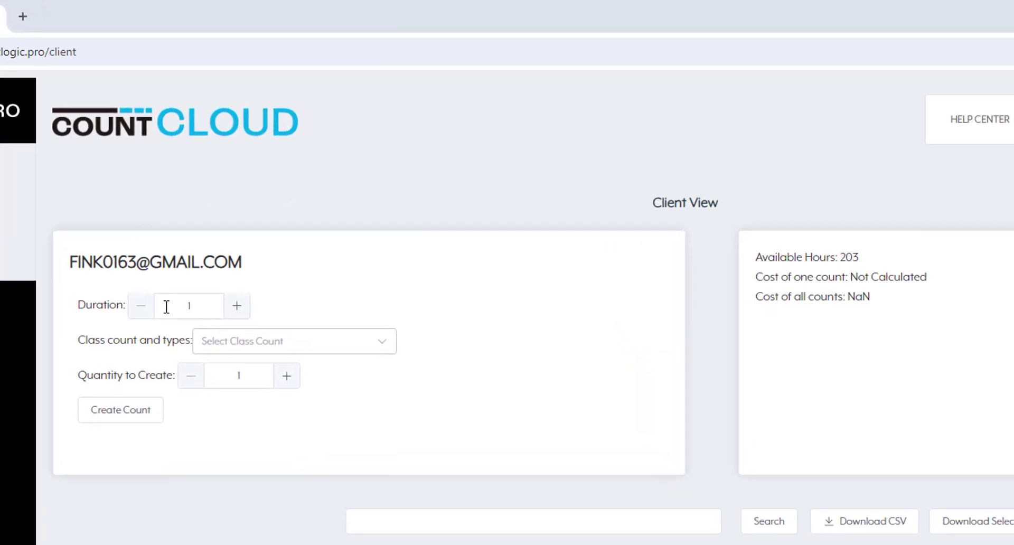
pyautogui.click(277, 349)
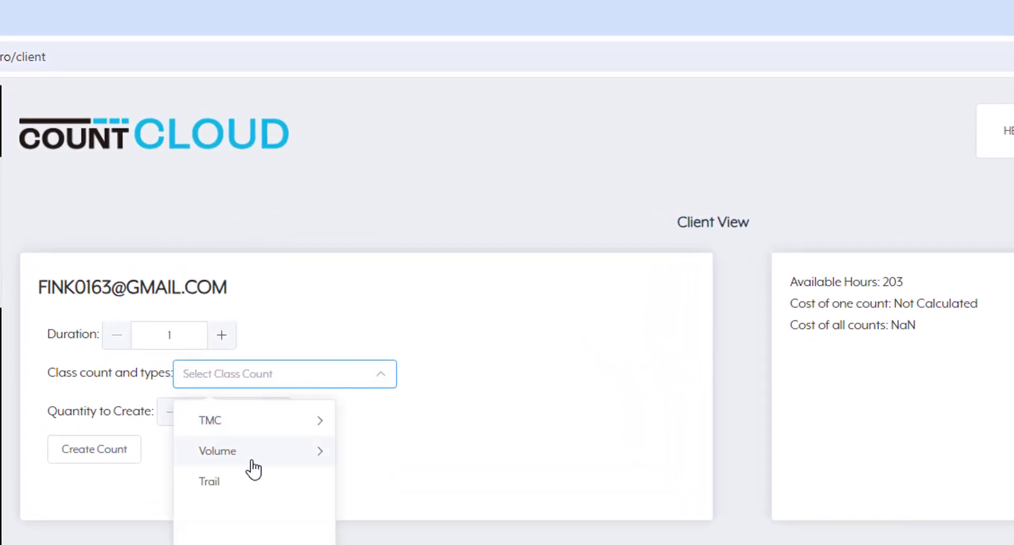
pyautogui.click(382, 467)
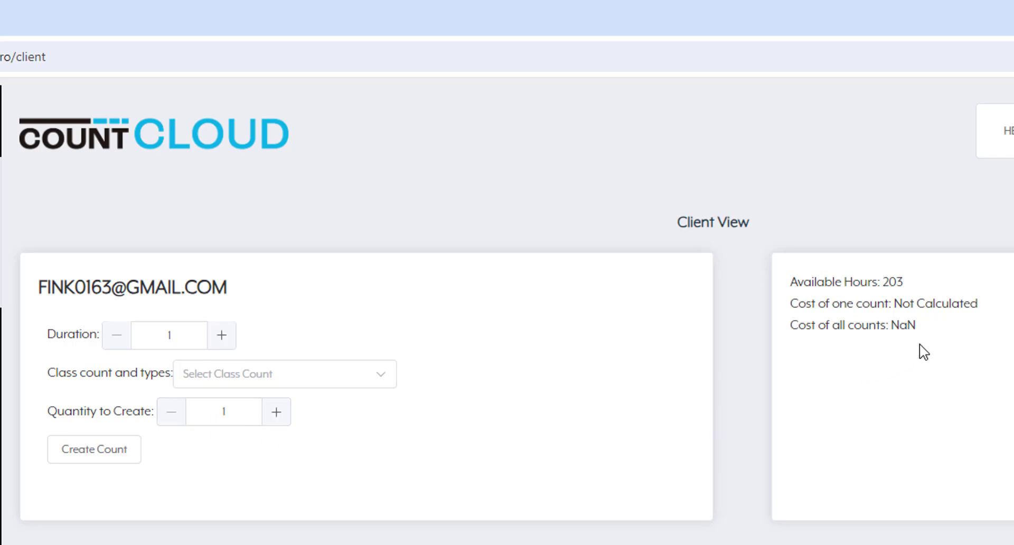
pyautogui.click(185, 339)
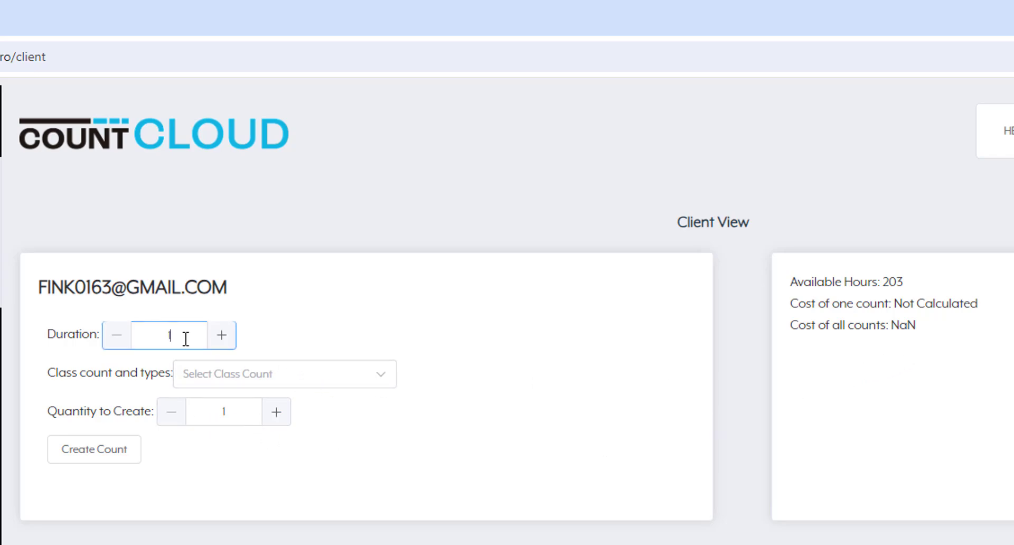
pyautogui.write('3')
pyautogui.click(383, 378)
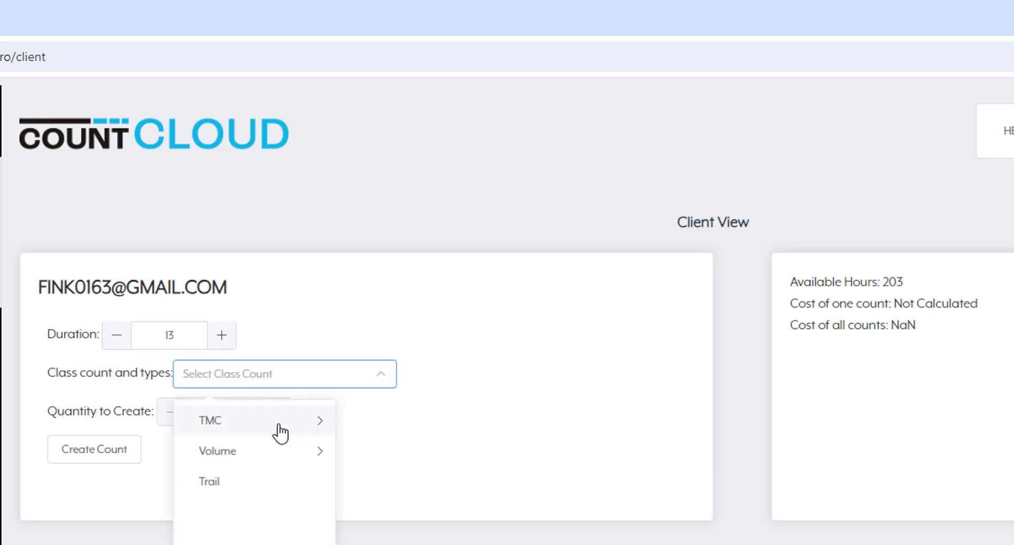
pyautogui.click(306, 428)
pyautogui.click(366, 424)
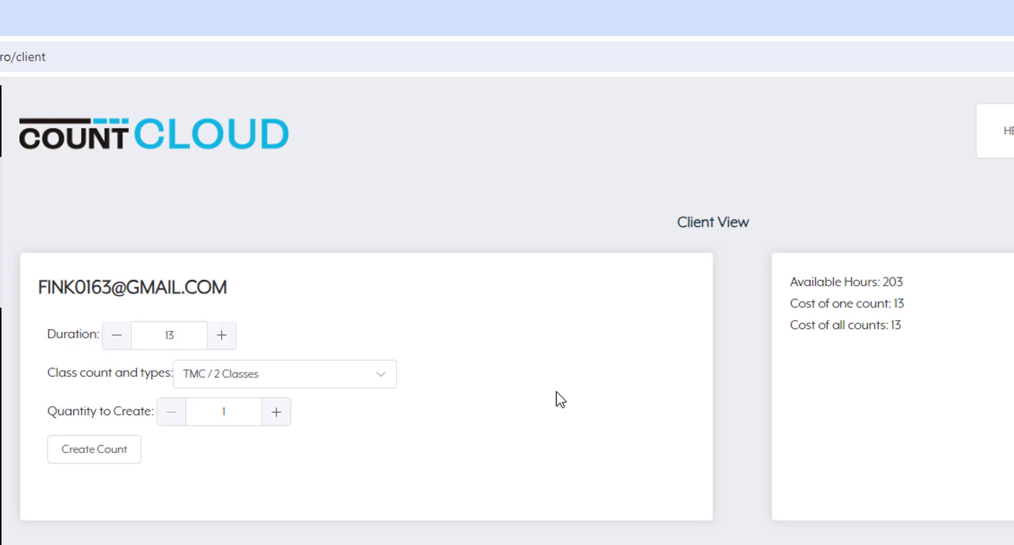
# - Compare the count cost for TMC / 3 Classes (Busses) and TMC / 13 Classes, and return to TMC / 2 Classes
pyautogui.click(380, 378)
pyautogui.click(397, 449)
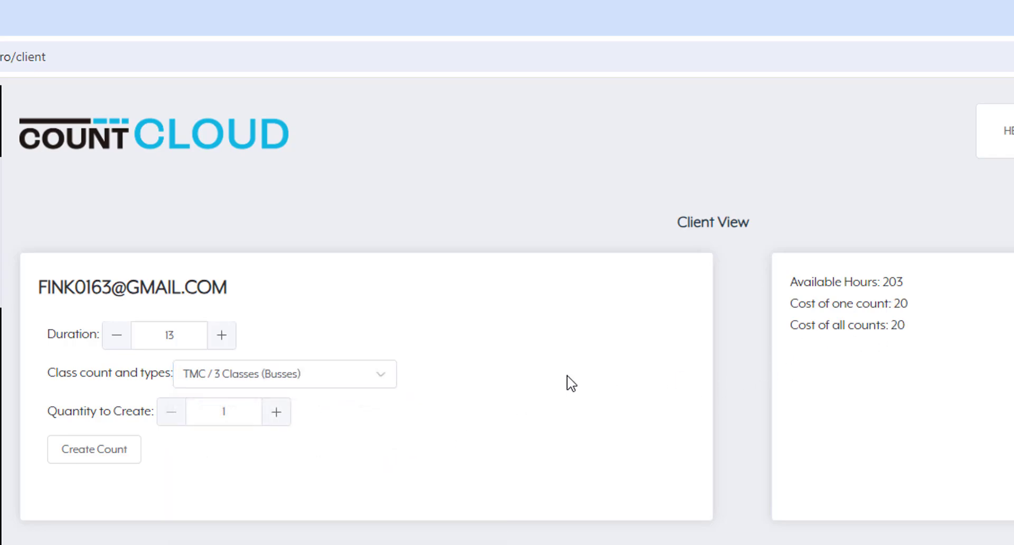
pyautogui.click(397, 381)
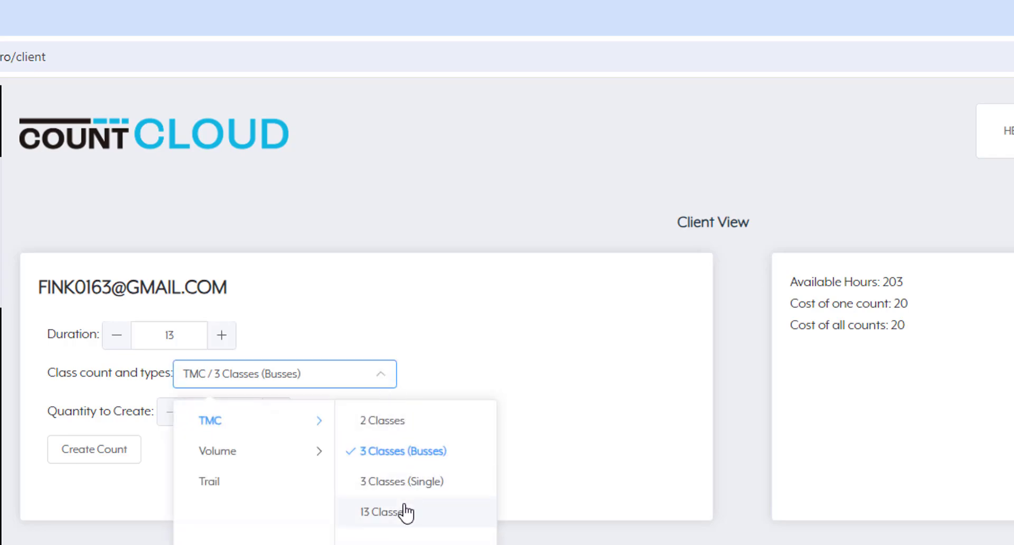
pyautogui.click(407, 513)
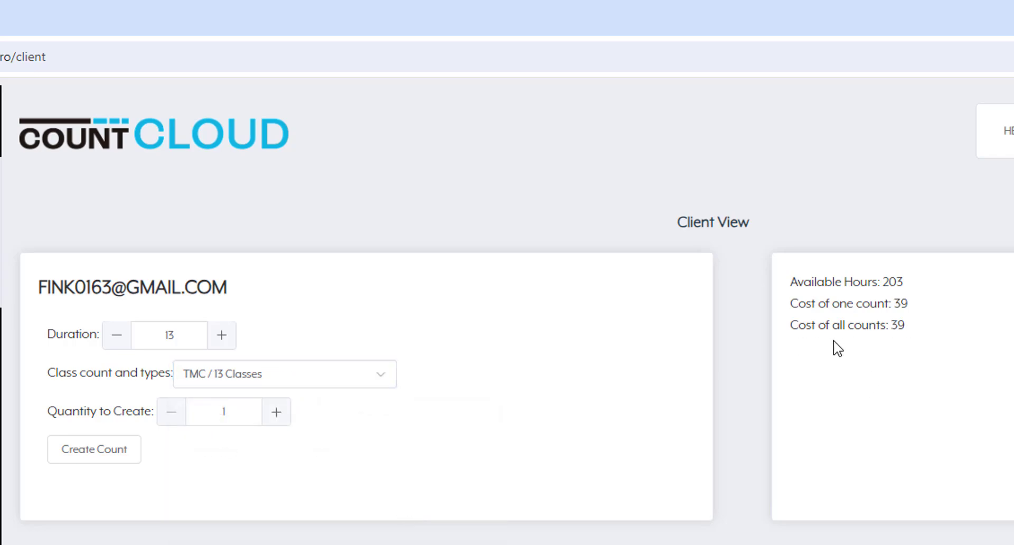
pyautogui.click(381, 376)
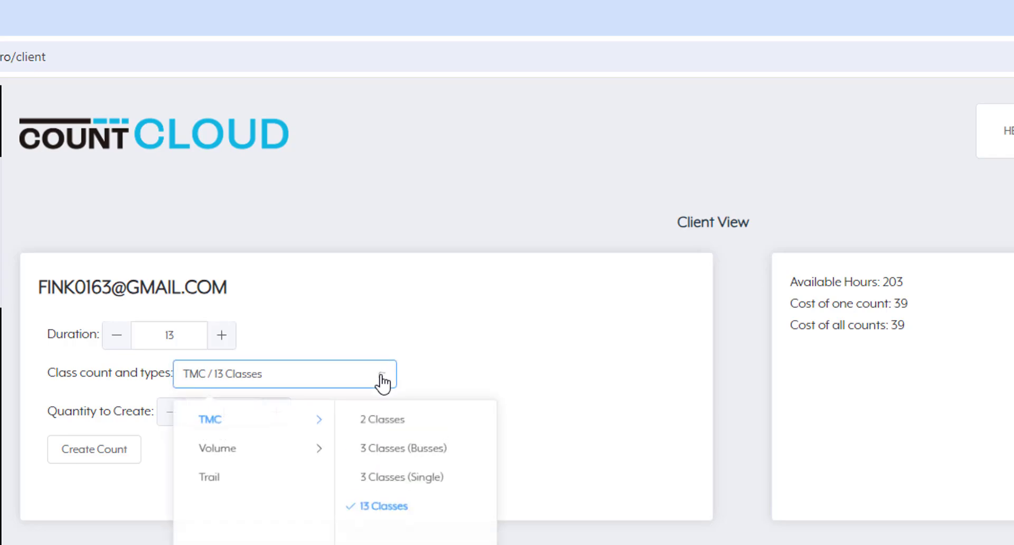
pyautogui.click(383, 419)
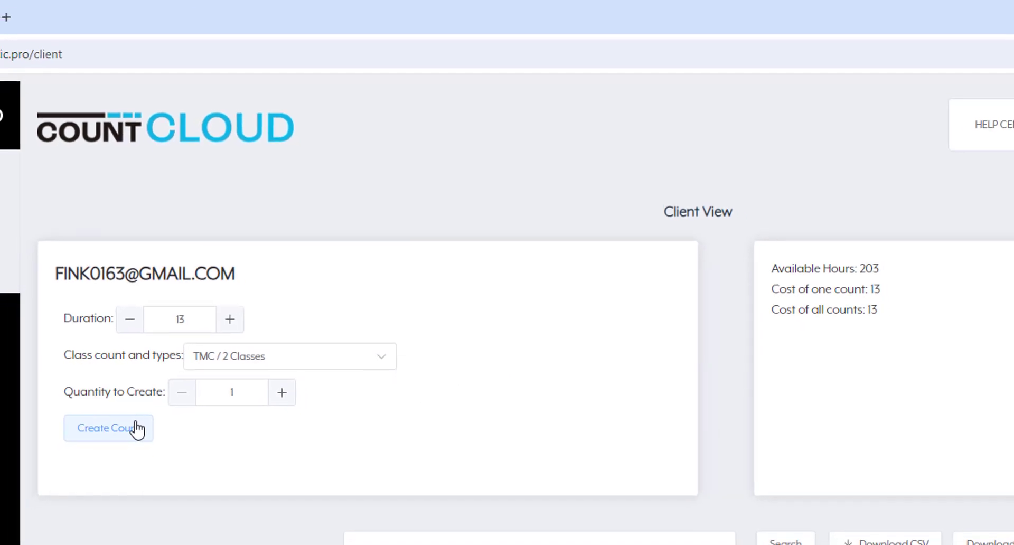
# - Create the count and set its start date and time to 05/09/2024, 06:00
pyautogui.click(136, 428)
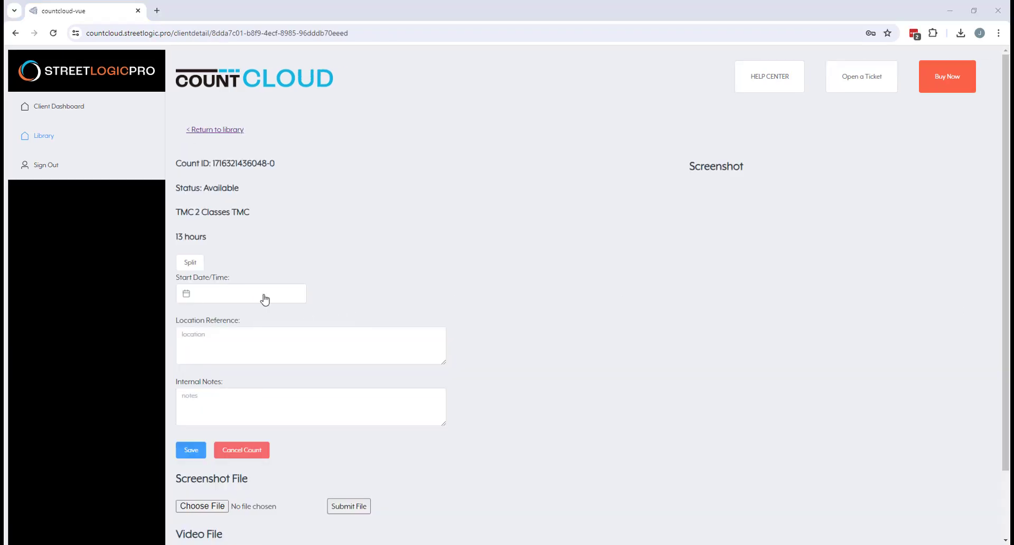
pyautogui.click(260, 294)
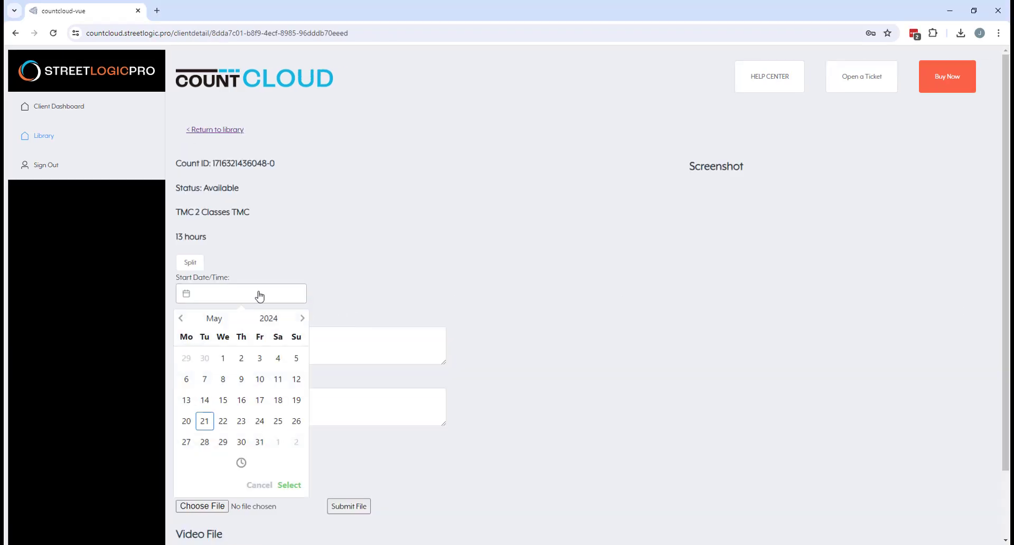
pyautogui.click(240, 379)
pyautogui.click(240, 463)
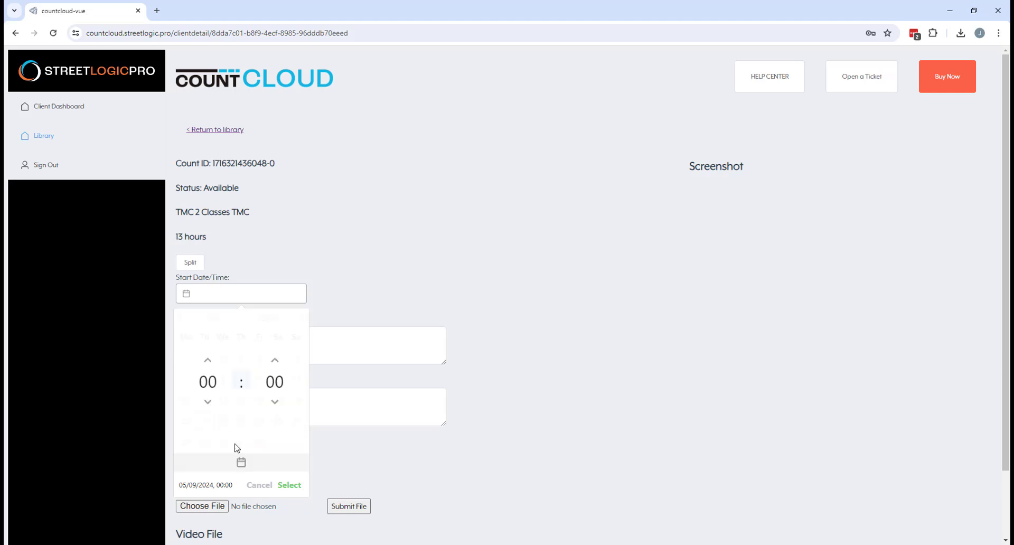
pyautogui.click(207, 384)
pyautogui.click(201, 371)
pyautogui.click(288, 484)
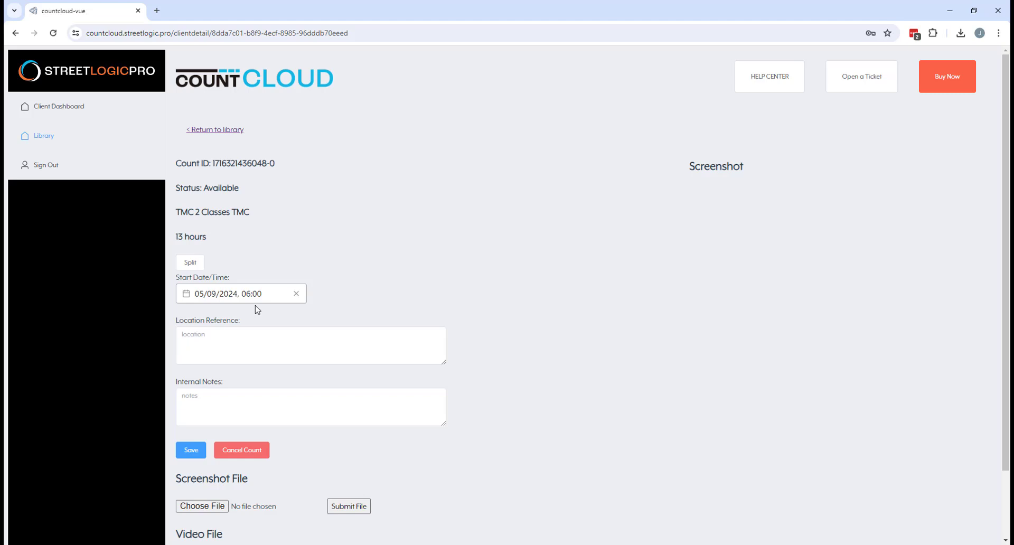
# - Try splitting the count into separate time blocks, starting block 1 at 05/09/2024, 06:00, and revert to a single block
pyautogui.click(191, 263)
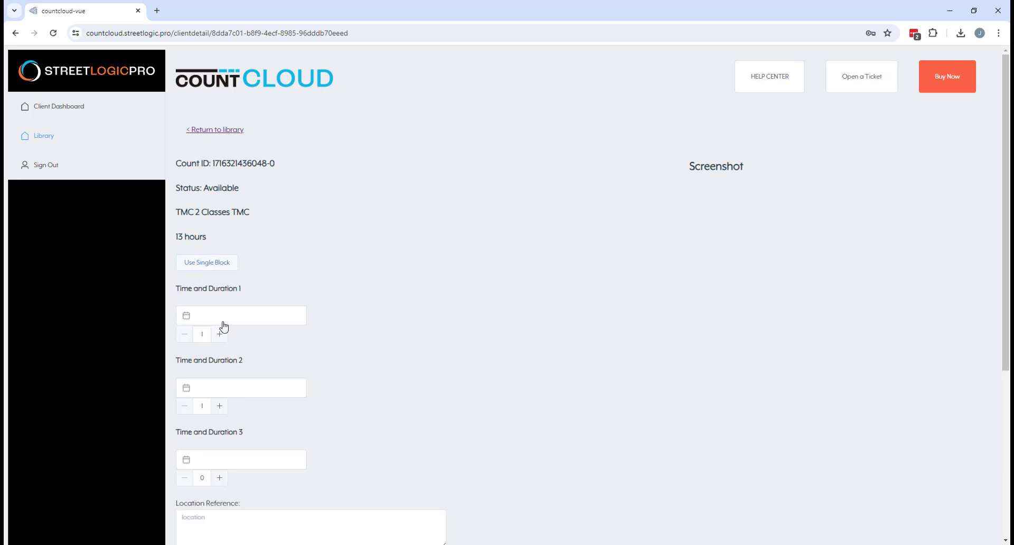
pyautogui.click(223, 321)
pyautogui.click(241, 402)
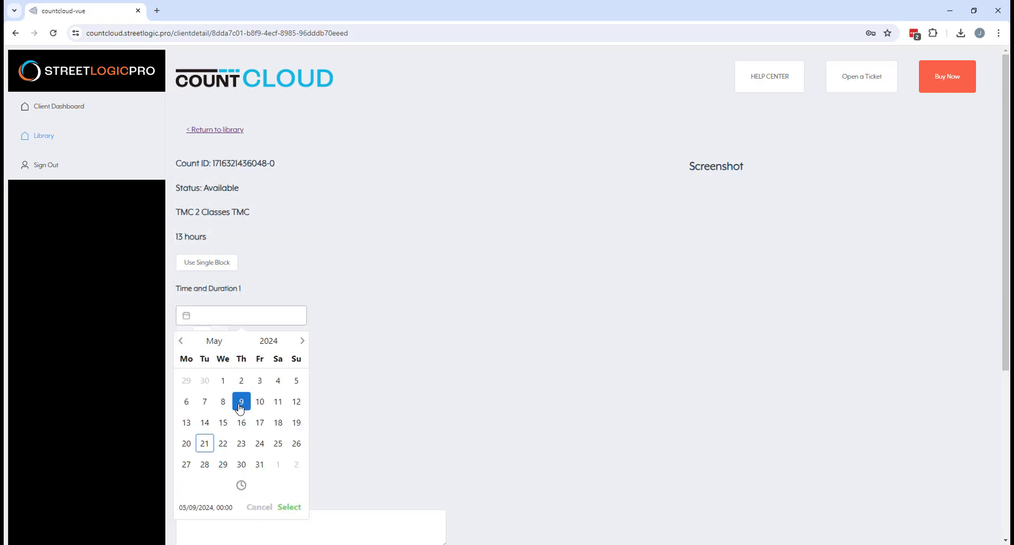
pyautogui.click(246, 489)
pyautogui.click(208, 405)
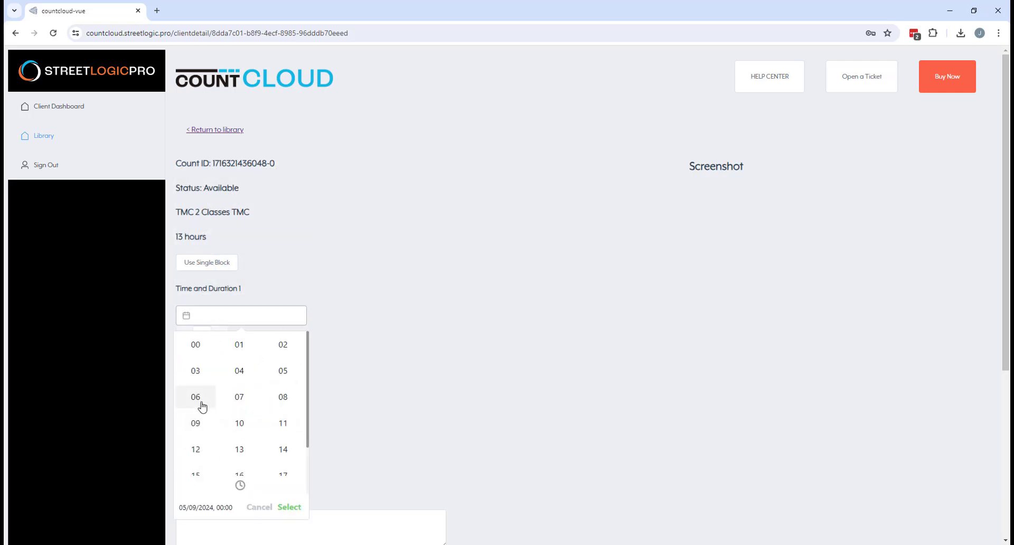
pyautogui.click(203, 404)
pyautogui.click(286, 507)
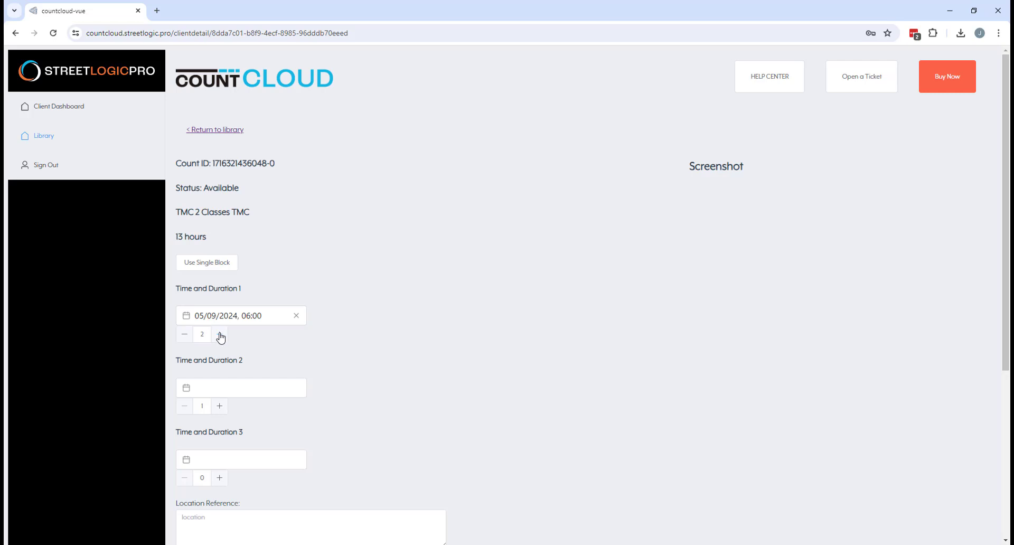
pyautogui.click(184, 334)
pyautogui.click(184, 334)
pyautogui.click(220, 406)
pyautogui.click(202, 267)
# - Enter "A Street and B Avenue" as the location reference and save the count details
pyautogui.click(235, 345)
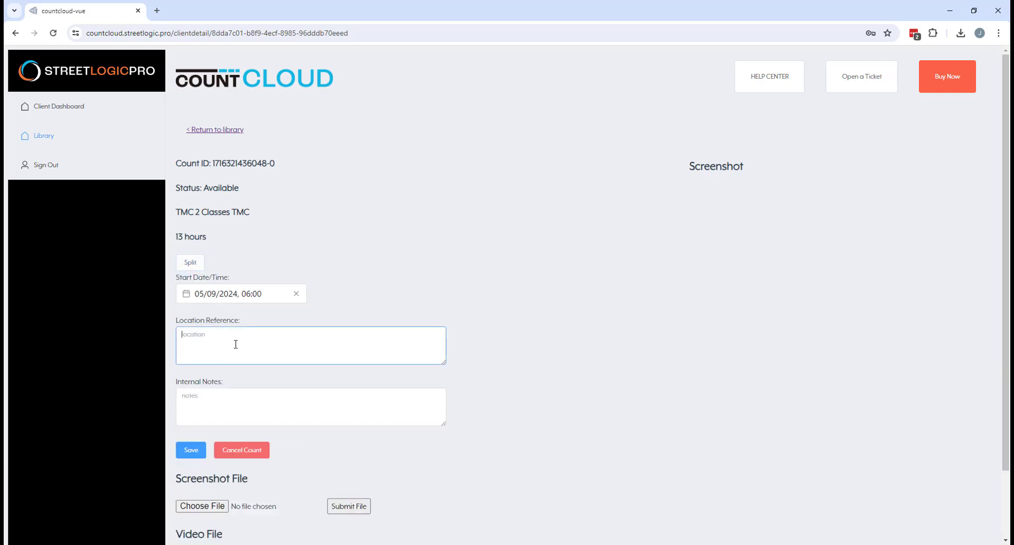
pyautogui.write('A Street and B Avenue')
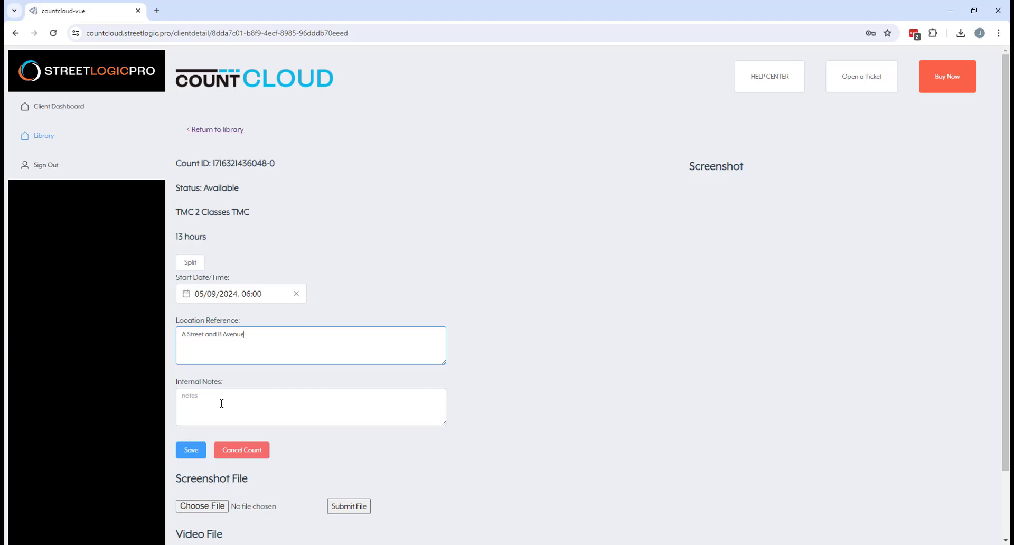
pyautogui.click(191, 450)
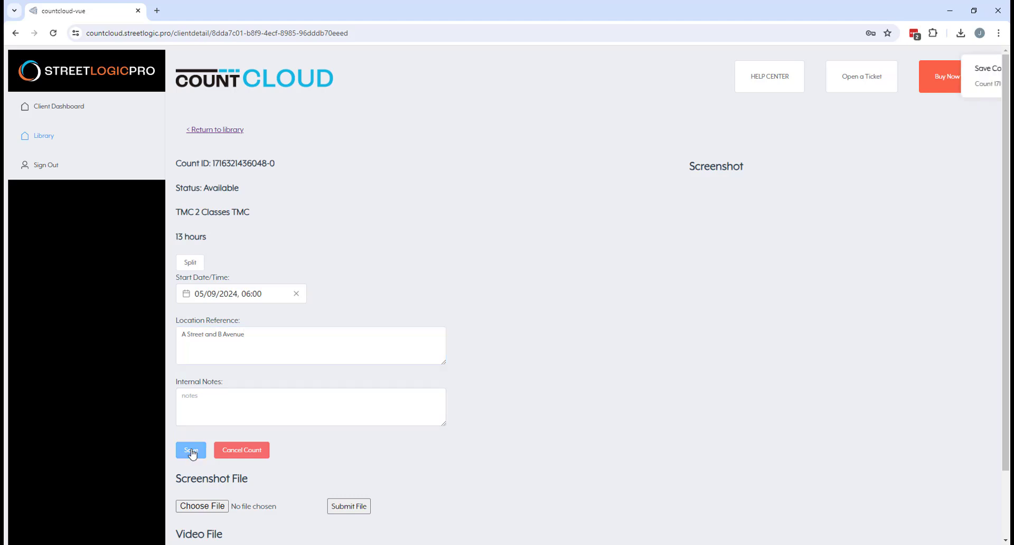
# - Upload the intersection image "A Street and B Avenue.png" as the count's screenshot file
pyautogui.click(202, 506)
pyautogui.doubleClick(137, 74)
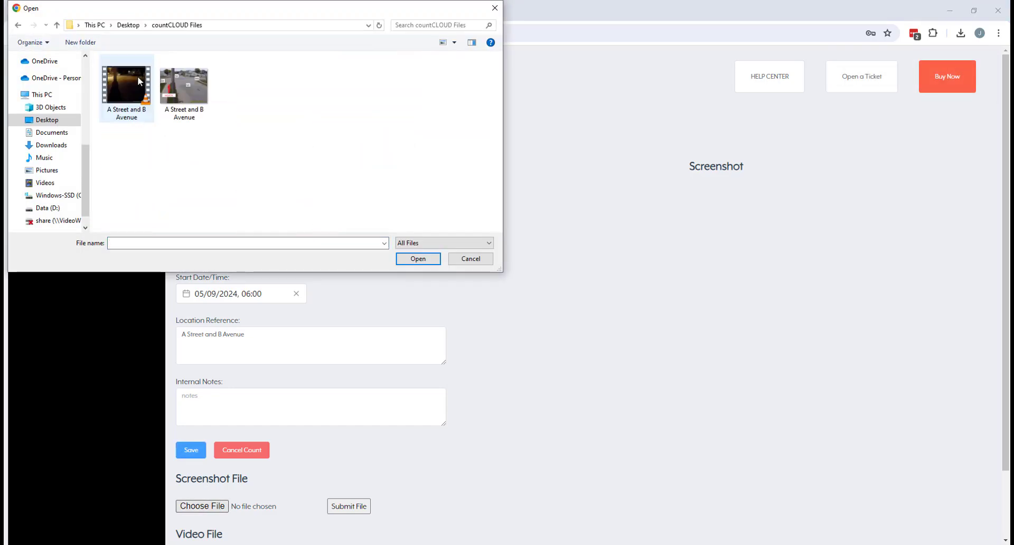
pyautogui.click(184, 87)
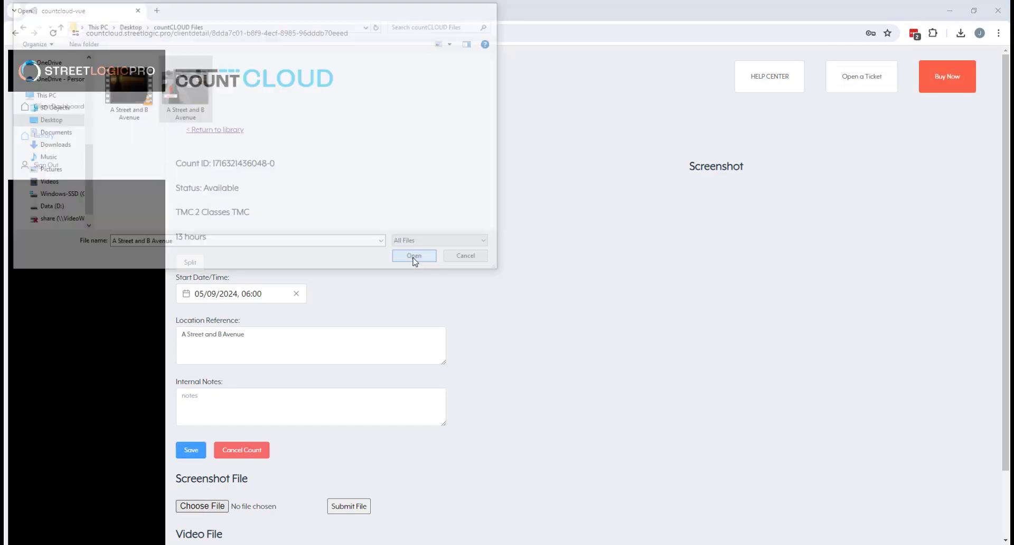
pyautogui.click(417, 258)
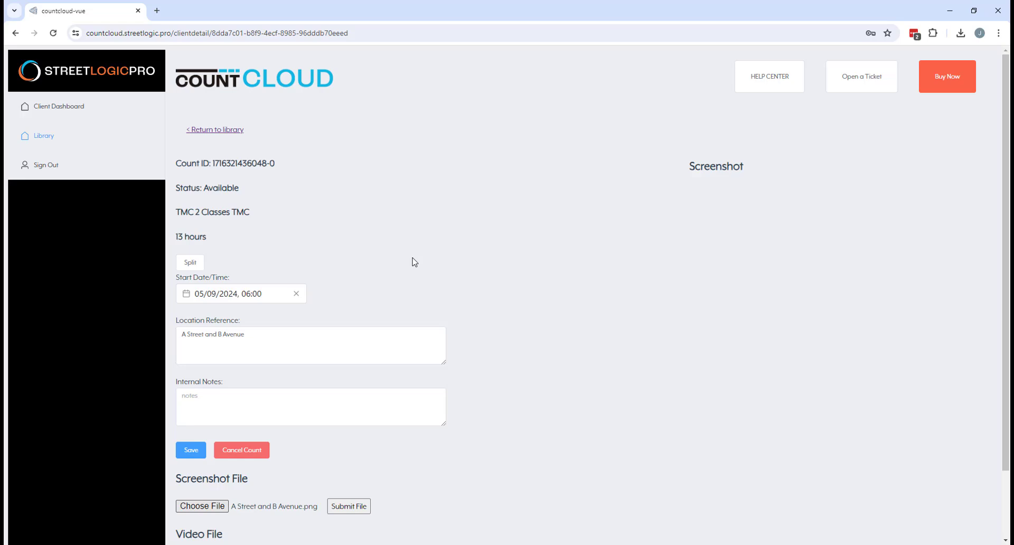
pyautogui.click(351, 508)
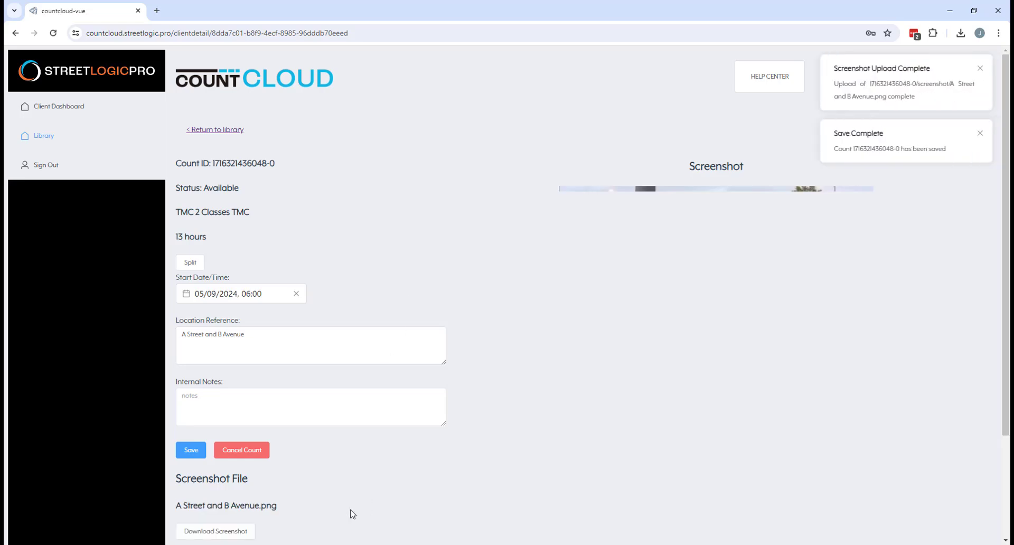
# - Upload "A Street and B Avenue.mp4" as the count's video file and save the count
pyautogui.scroll(-2, 349, 512)
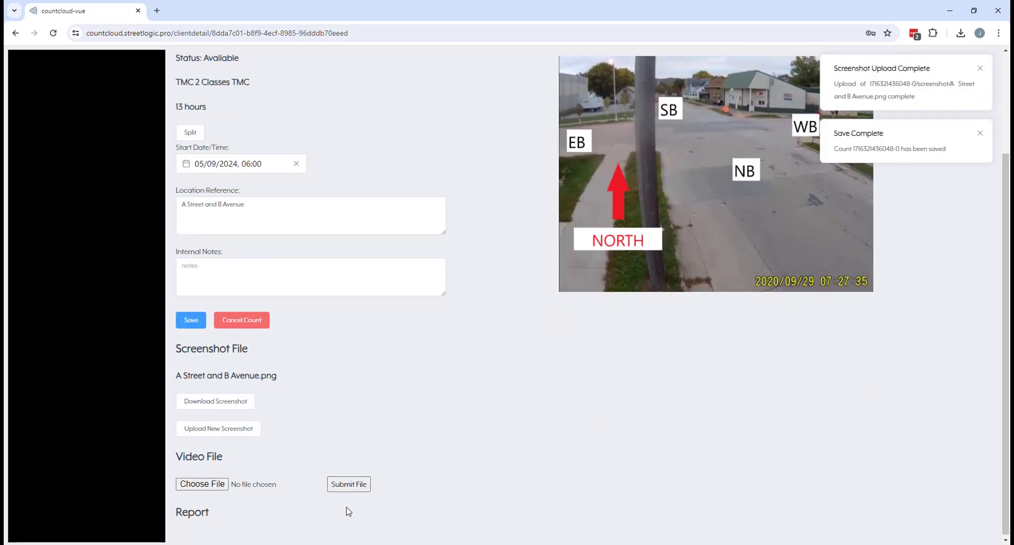
pyautogui.click(222, 482)
pyautogui.click(126, 83)
pyautogui.doubleClick(126, 83)
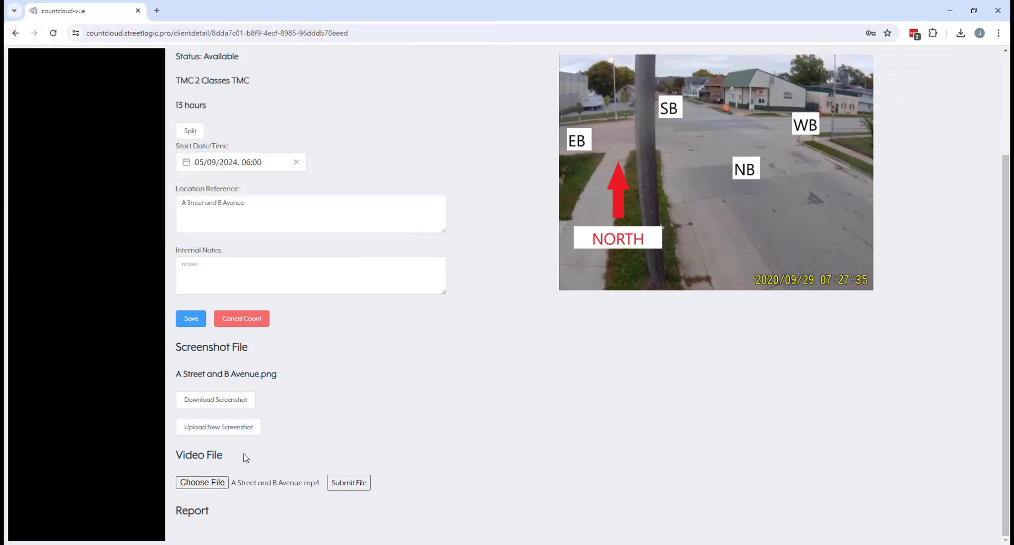
pyautogui.click(344, 483)
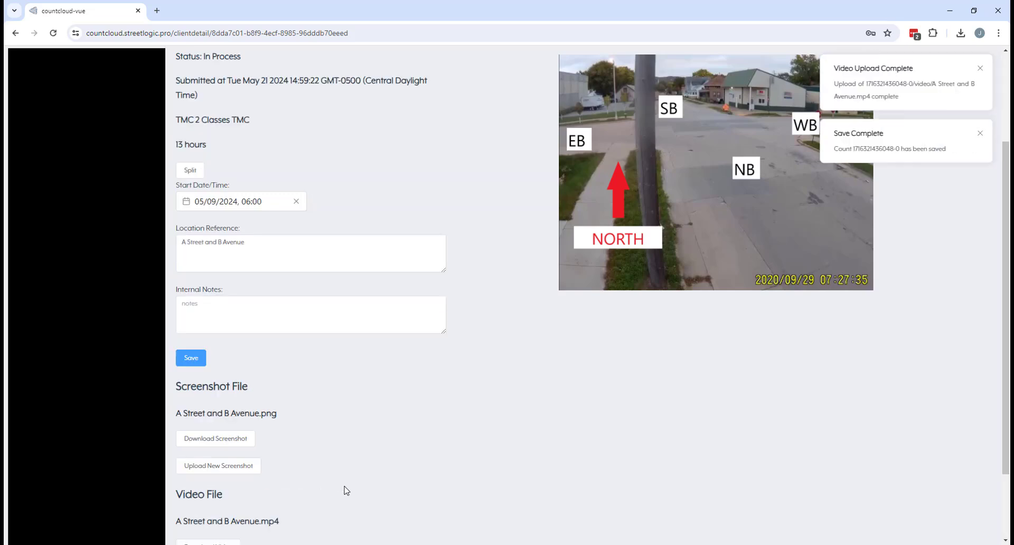
pyautogui.click(194, 357)
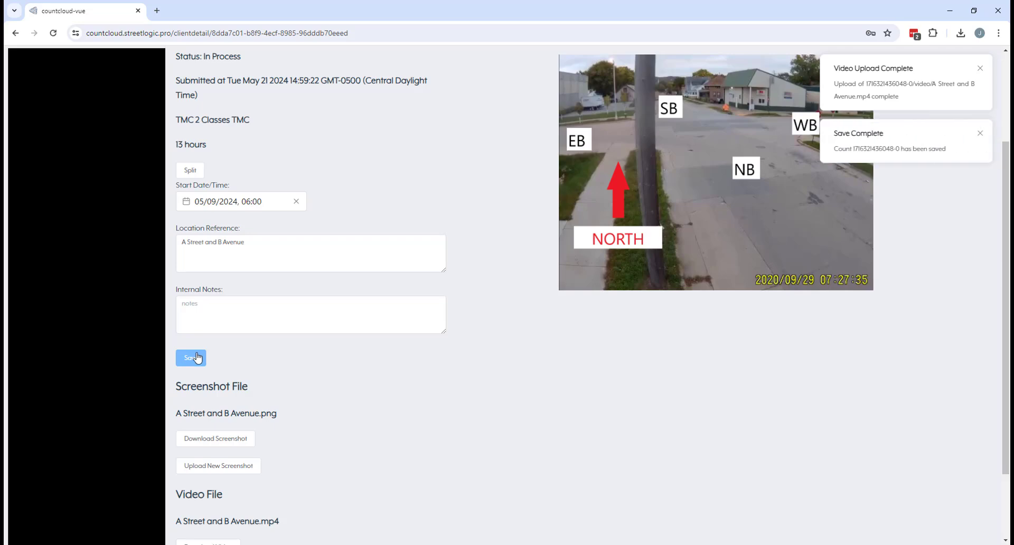
# - Return to the library, reopen the 5/9/2024 A Street and B Avenue count, and re-submit it for processing
pyautogui.scroll(2, 301, 421)
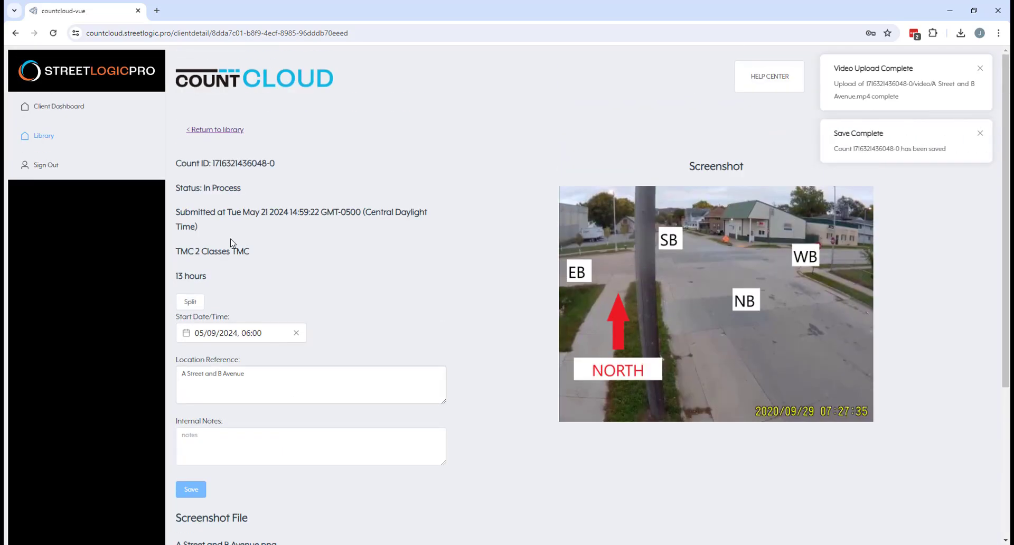
pyautogui.click(208, 134)
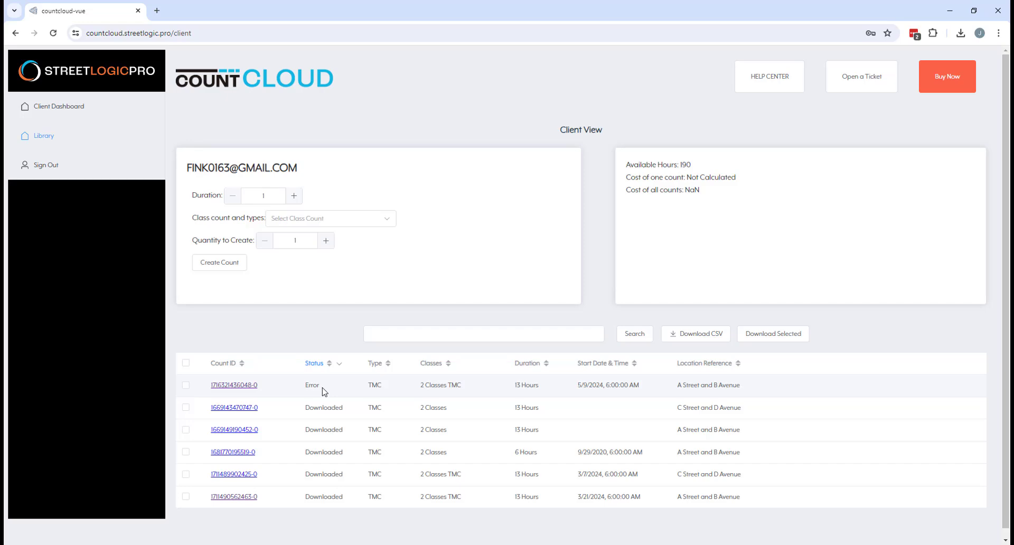
pyautogui.click(223, 386)
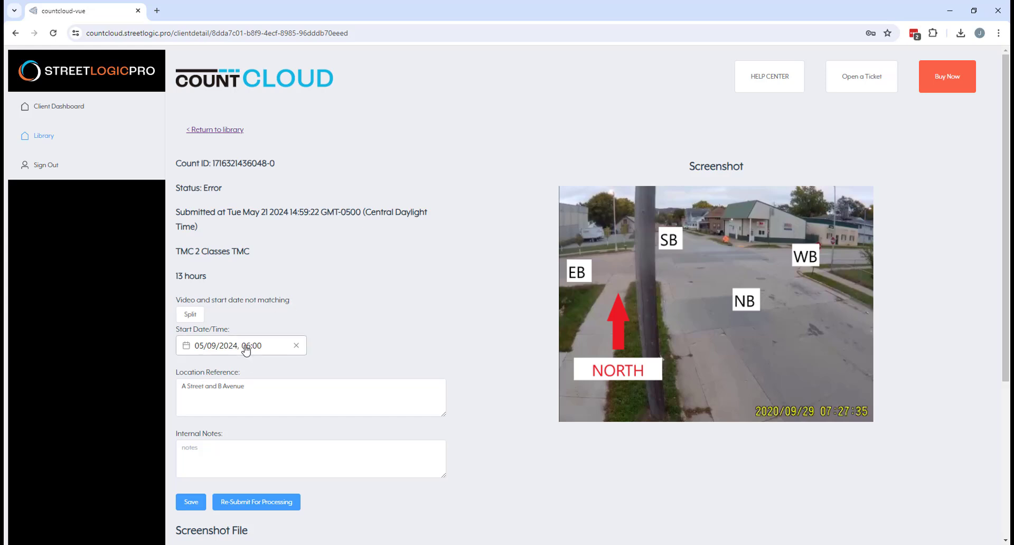
pyautogui.click(236, 502)
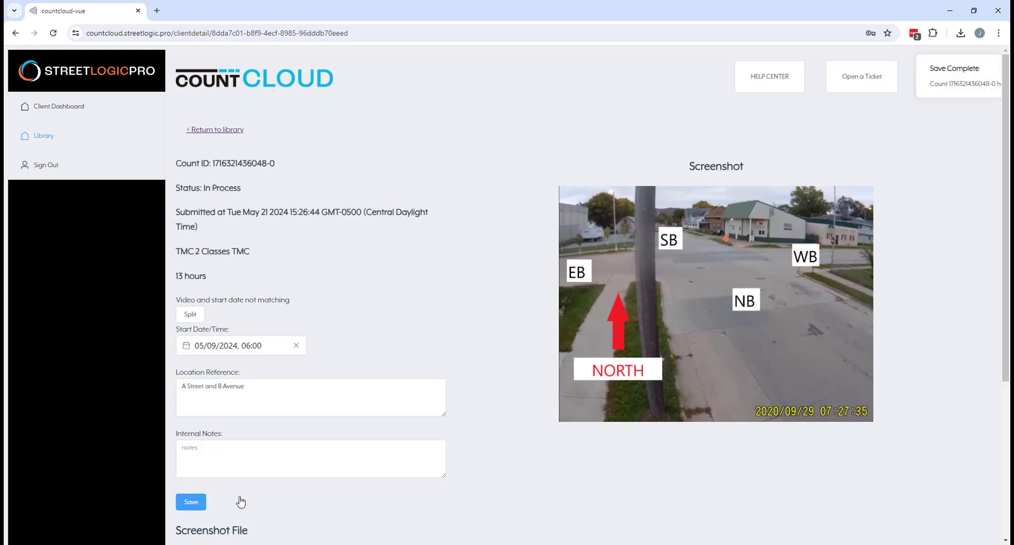
# - Go back to the library, open the completed 5/9/2024 A Street and B Avenue count, and download its report
pyautogui.click(201, 130)
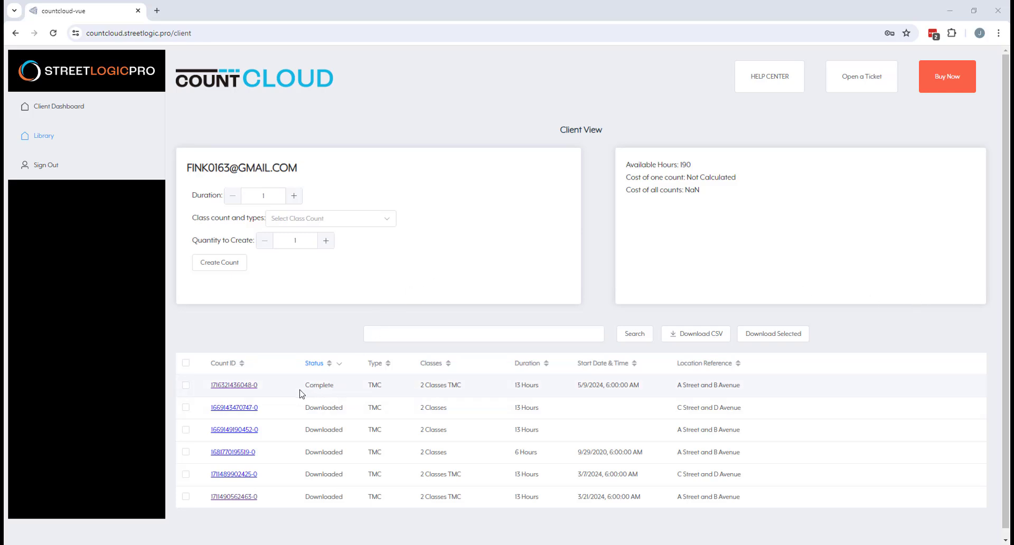
pyautogui.click(237, 385)
pyautogui.scroll(-3, 301, 373)
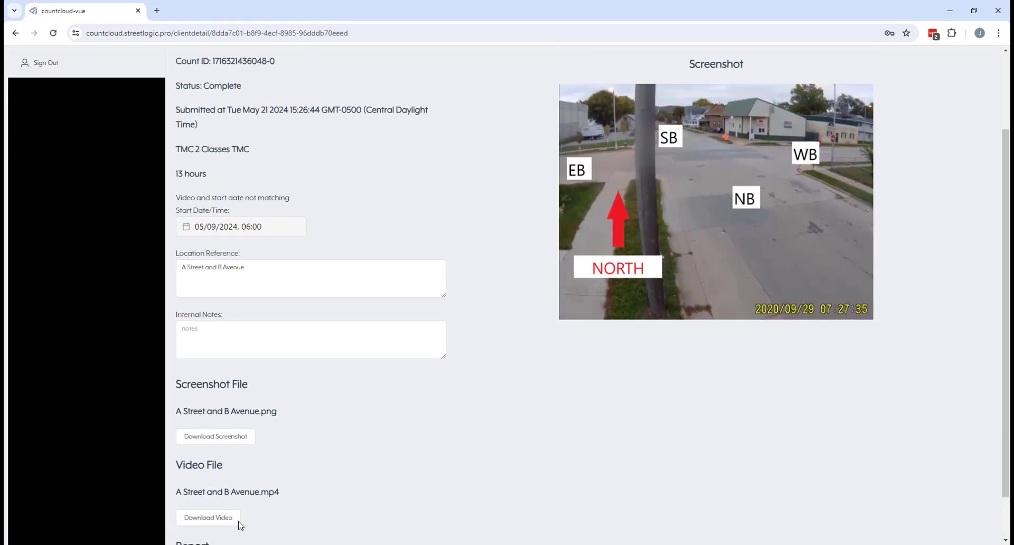
pyautogui.scroll(-1, 230, 509)
pyautogui.click(223, 530)
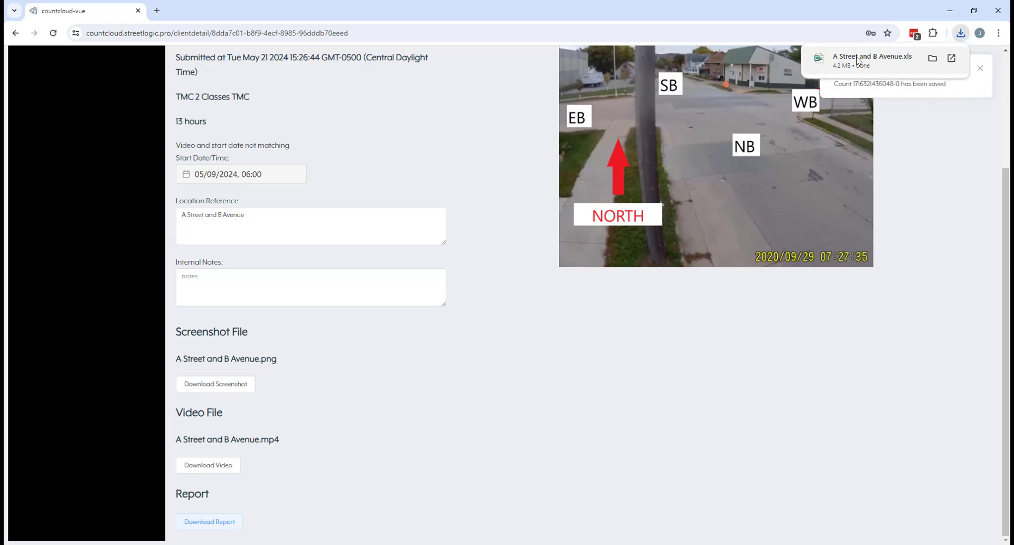
# - Return to the library, select all five counts with Downloaded status, and download their files together
pyautogui.scroll(3, 515, 365)
pyautogui.click(40, 136)
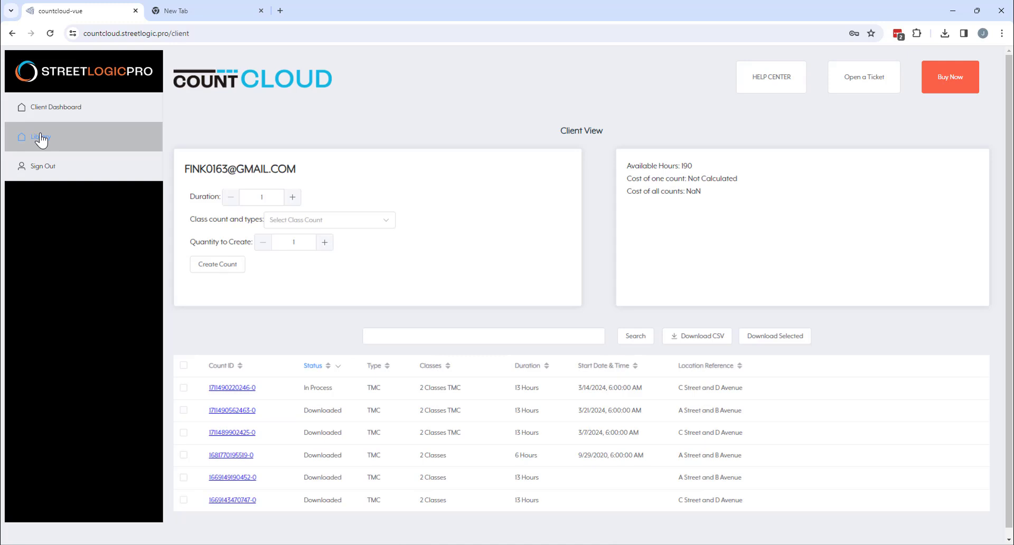
pyautogui.click(184, 411)
pyautogui.click(183, 433)
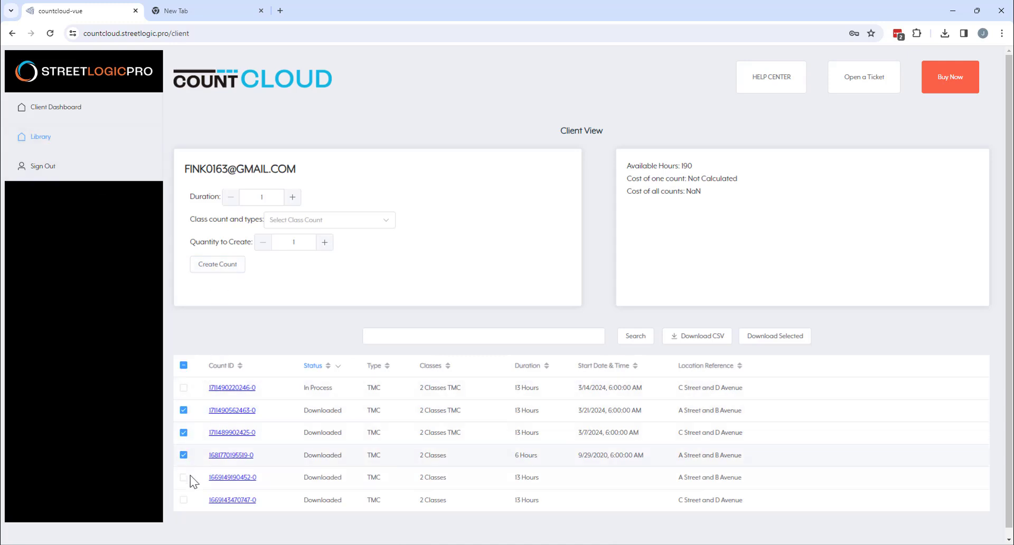
pyautogui.click(183, 499)
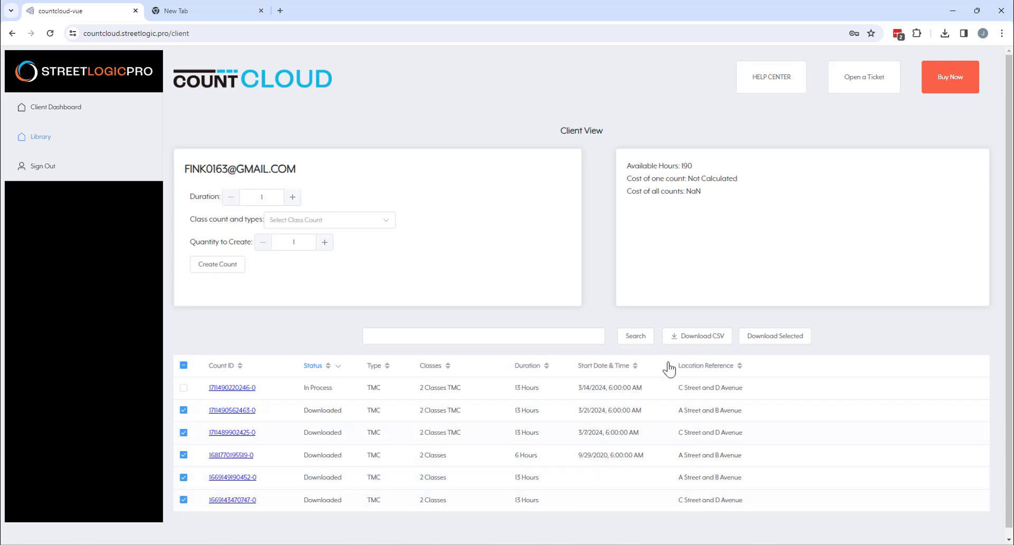
pyautogui.click(771, 336)
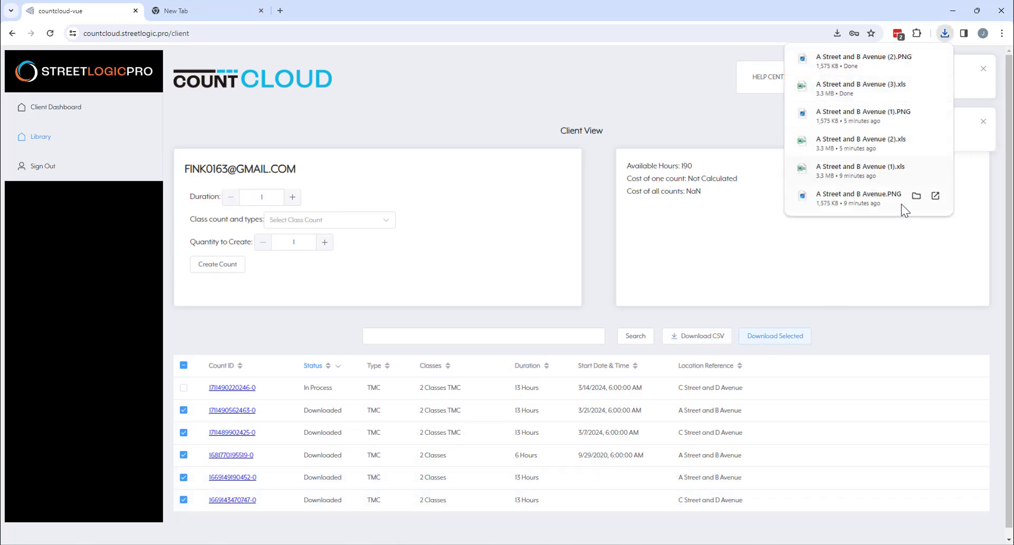
pyautogui.click(659, 99)
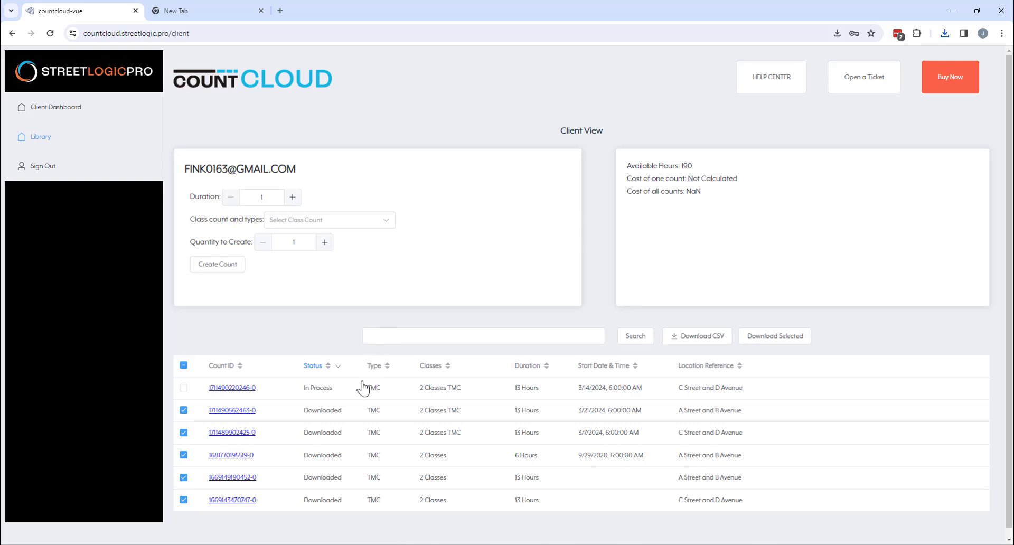